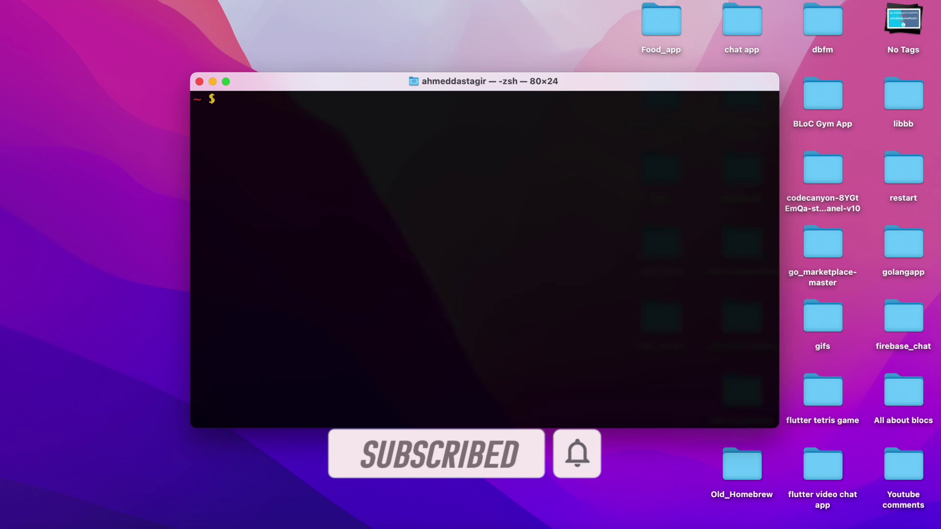
{"action": "type", "text": "clear"}
{"action": "key", "text": "Return"}
{"action": "type", "text": "brew install php@8.2"}
{"action": "key", "text": "Return"}
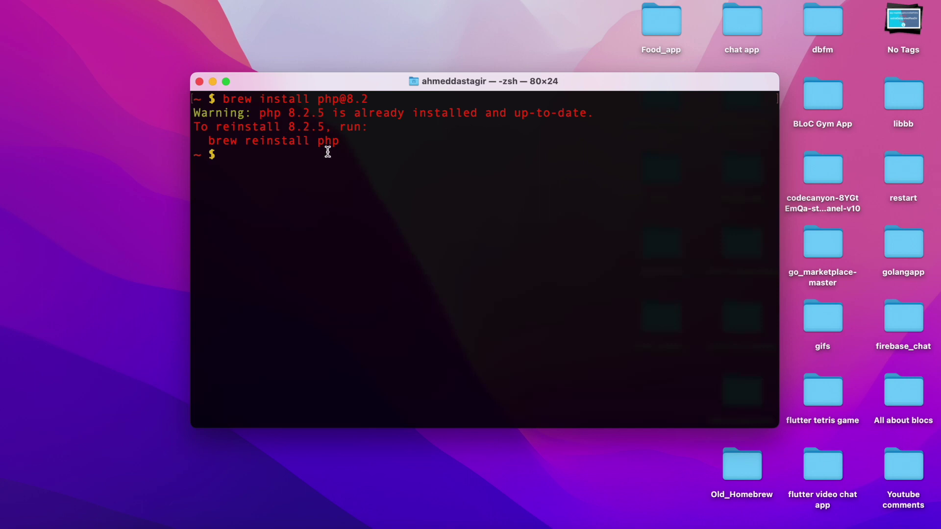
{"action": "type", "text": "p"}
{"action": "type", "text": "hp -v"}
Check the PHP version and highlight the reported 7.4.33.
{"action": "key", "text": "Return"}
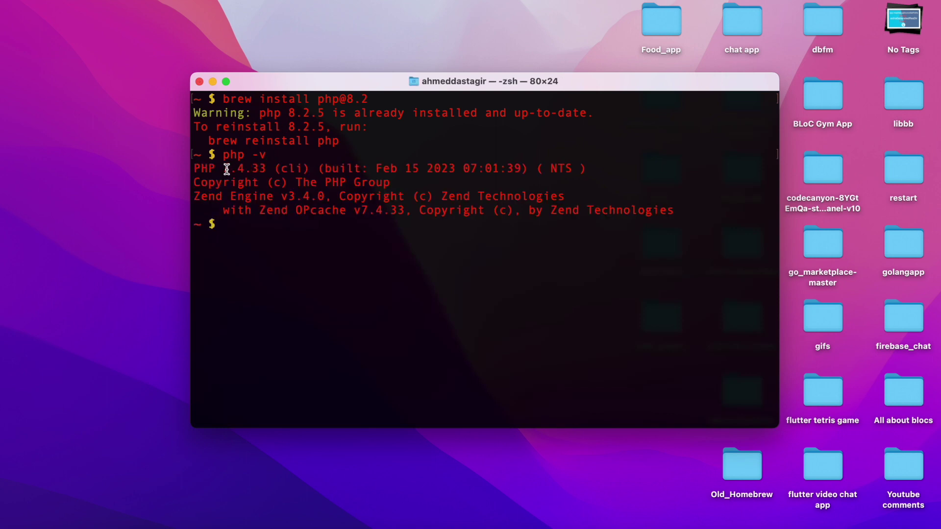
{"action": "left_click_drag", "start_coordinate": [222, 169], "coordinate": [261, 177]}
{"action": "type", "text": "brew "}
{"action": "type", "text": "link ="}
{"action": "type", "text": "-force php@"}
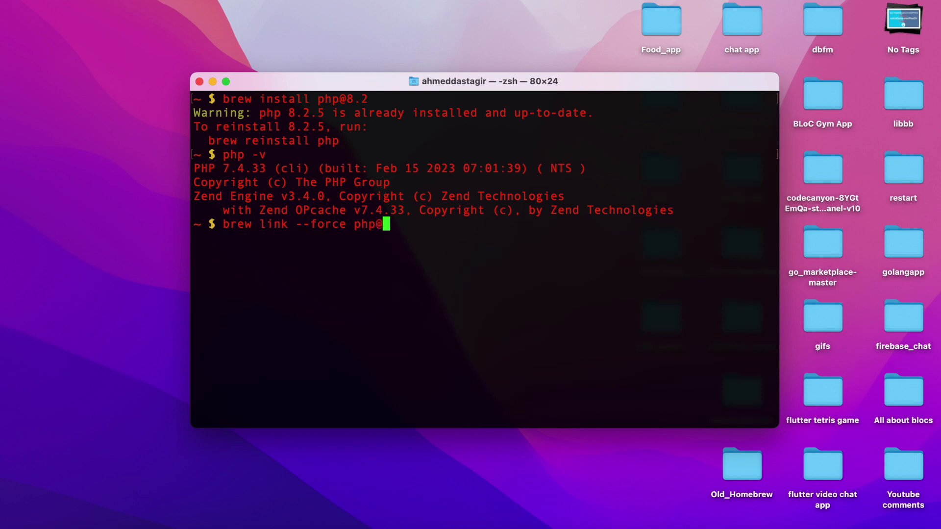
{"action": "type", "text": "8.2"}
{"action": "key", "text": "Return"}
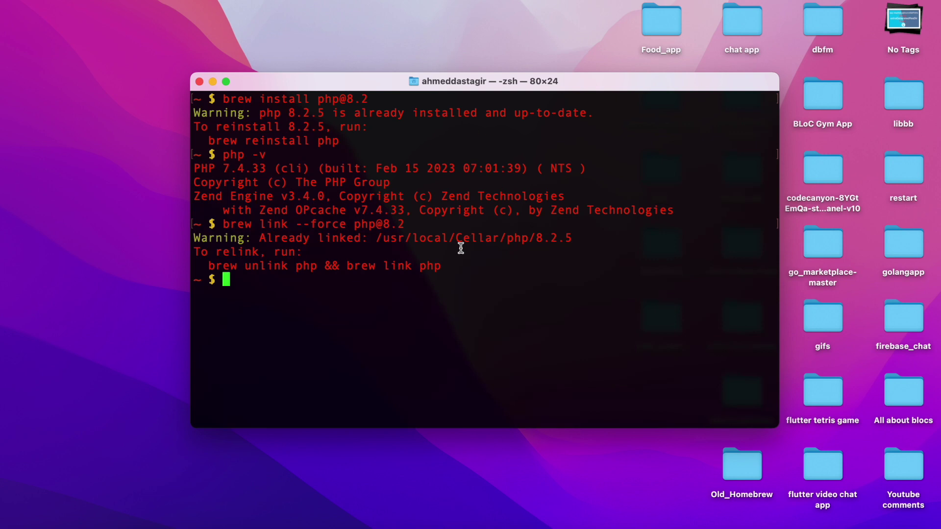
{"action": "key", "text": "Up"}
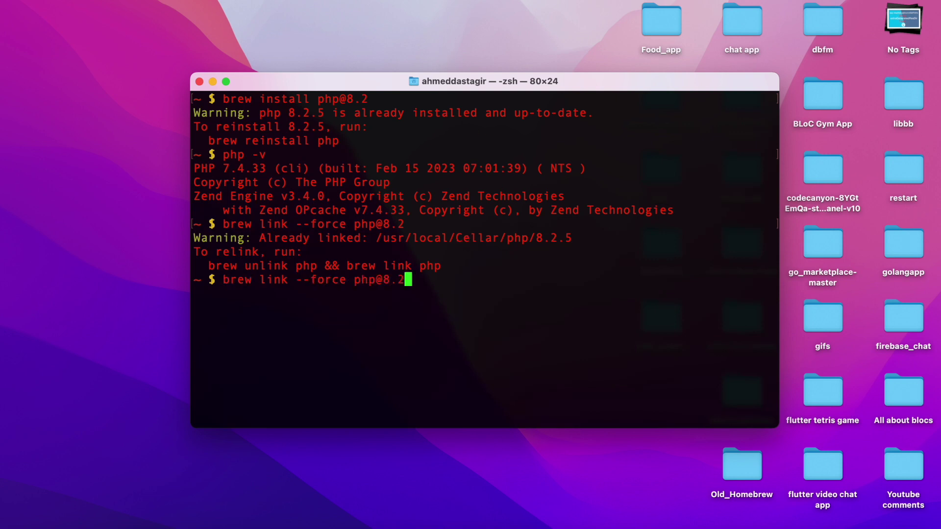
{"action": "key", "text": "Up"}
{"action": "key", "text": "Return"}
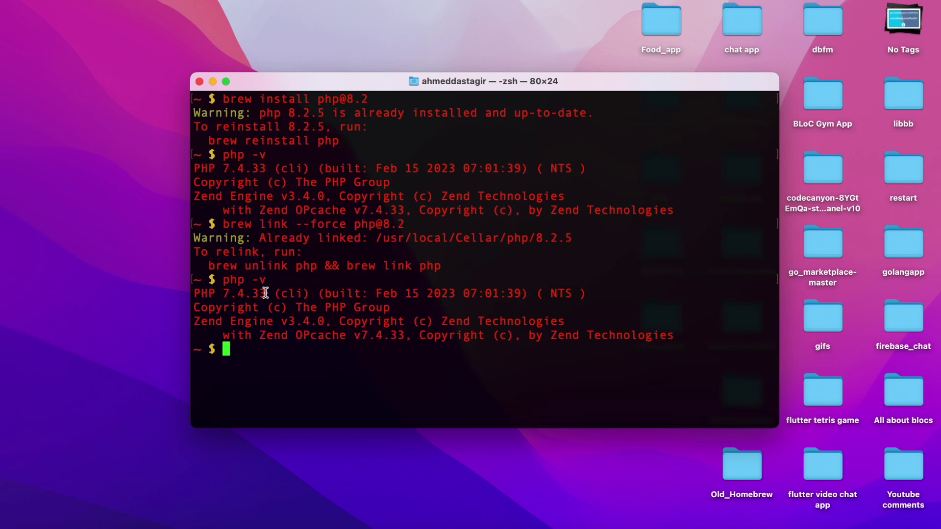
{"action": "type", "text": "vim ~/"}
{"action": "type", "text": ".z"}
{"action": "type", "text": "sh"}
Open ~/.zshrc in vim and move down toward the Homebrew PATH lines.
{"action": "key", "text": "Tab"}
{"action": "type", "text": "r"}
{"action": "key", "text": "Tab"}
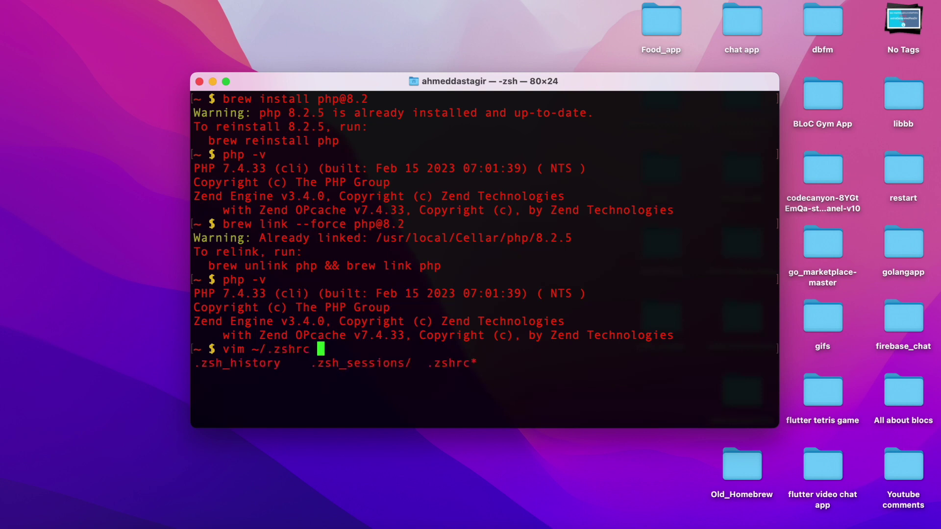
{"action": "key", "text": "Return"}
{"action": "key", "text": "Down"}
{"action": "key", "text": "Down"}
{"action": "key", "text": "Down"}
{"action": "key", "text": "Down"}
{"action": "key", "text": "Down"}
{"action": "key", "text": "Down"}
{"action": "key", "text": "Down"}
{"action": "key", "text": "Down"}
{"action": "key", "text": "Down"}
{"action": "key", "text": "Down"}
{"action": "key", "text": "Down"}
{"action": "key", "text": "Down"}
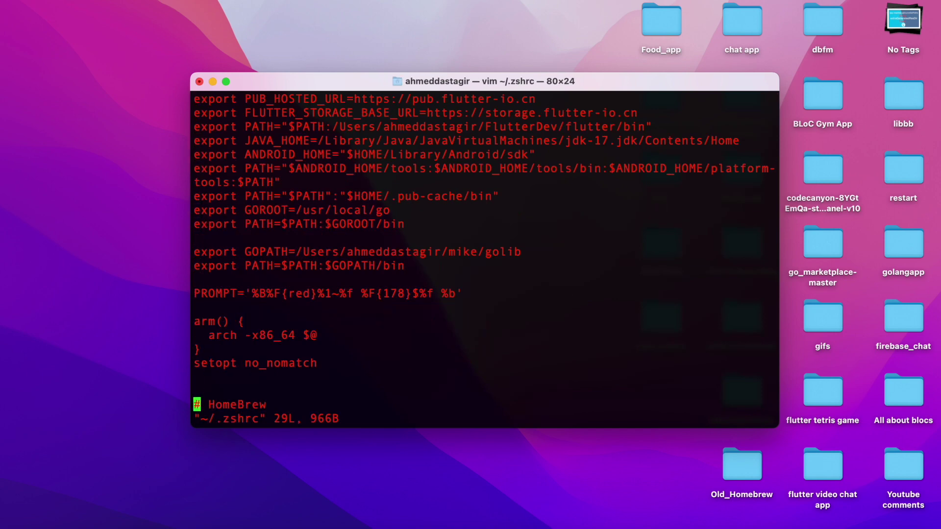
{"action": "key", "text": "Down"}
{"action": "key", "text": "Down"}
{"action": "key", "text": "Down"}
{"action": "key", "text": "Down"}
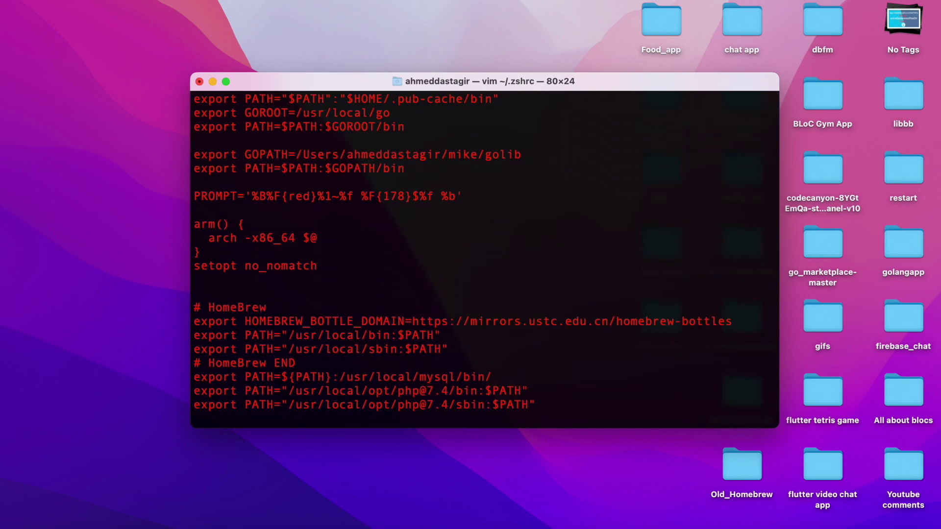
{"action": "key", "text": "Up"}
{"action": "scroll", "coordinate": [485, 249], "scroll_direction": "down", "scroll_amount": 2}
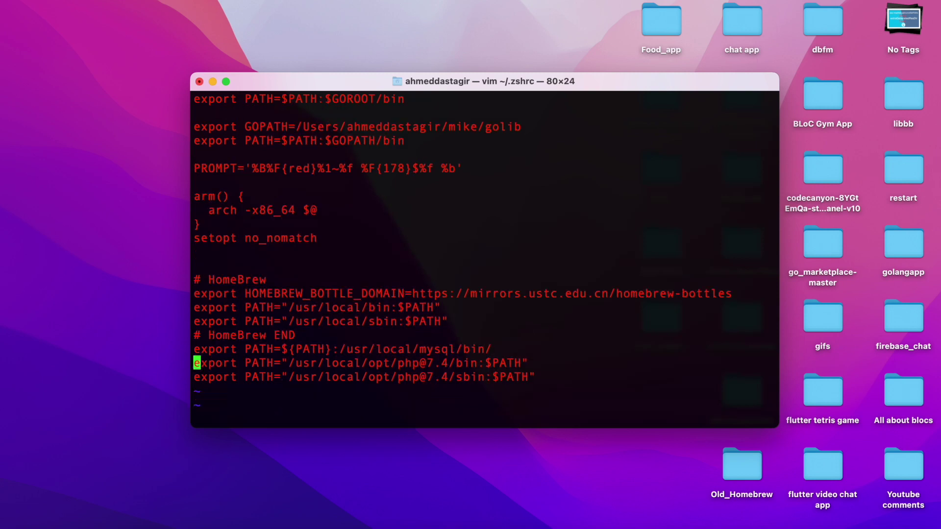
{"action": "key", "text": "Right"}
{"action": "key", "text": "Right"}
{"action": "key", "text": "Right"}
{"action": "key", "text": "Right"}
{"action": "key", "text": "Right"}
{"action": "key", "text": "Right"}
{"action": "key", "text": "Right"}
{"action": "key", "text": "Right"}
{"action": "key", "text": "Right"}
{"action": "key", "text": "Right"}
{"action": "key", "text": "Right"}
{"action": "key", "text": "Right"}
{"action": "key", "text": "Right"}
{"action": "key", "text": "Right"}
{"action": "key", "text": "Right"}
{"action": "key", "text": "Right"}
{"action": "key", "text": "Right"}
{"action": "key", "text": "Right"}
{"action": "key", "text": "Right"}
{"action": "key", "text": "Right"}
{"action": "key", "text": "Right"}
{"action": "key", "text": "Right"}
{"action": "key", "text": "i"}
{"action": "key", "text": "BackSpace"}
{"action": "key", "text": "BackSpace"}
{"action": "key", "text": "BackSpace"}
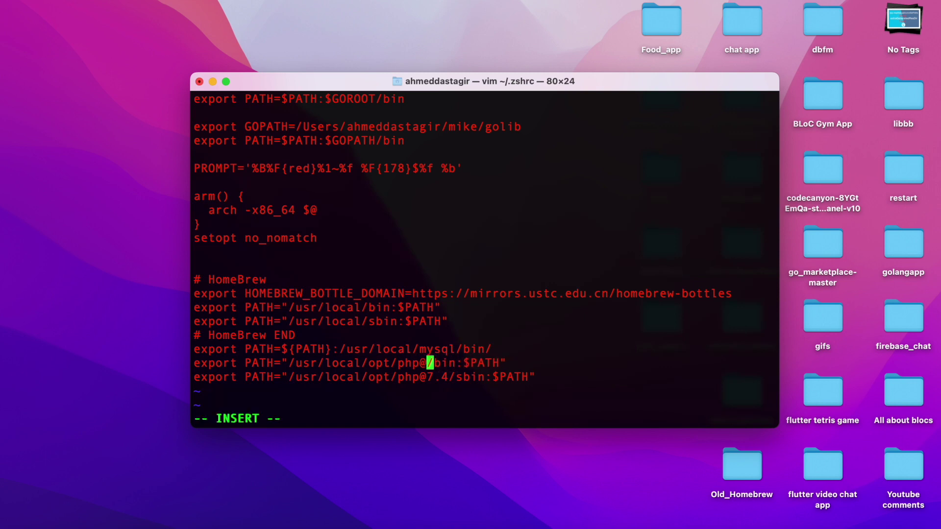
{"action": "type", "text": "8.2"}
{"action": "key", "text": "Escape"}
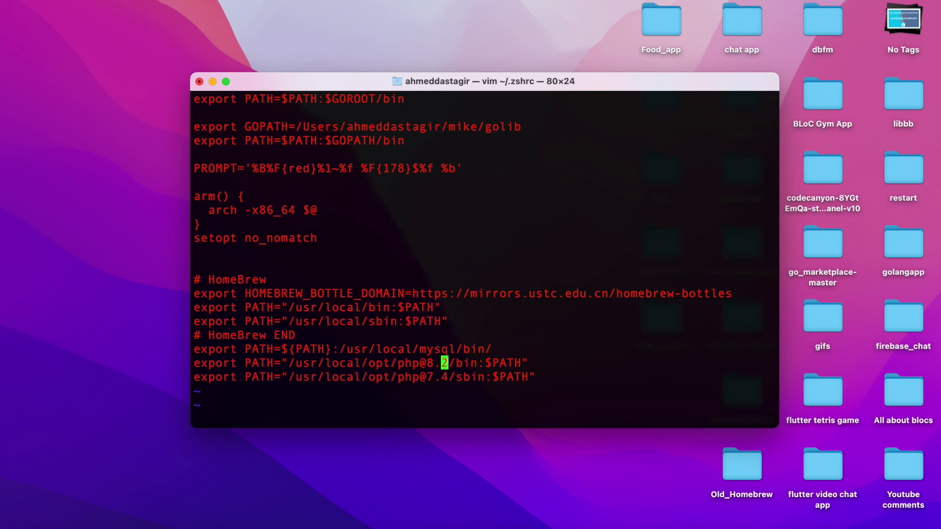
{"action": "key", "text": "j"}
{"action": "key", "text": "l"}
{"action": "key", "text": "i"}
{"action": "key", "text": "BackSpace"}
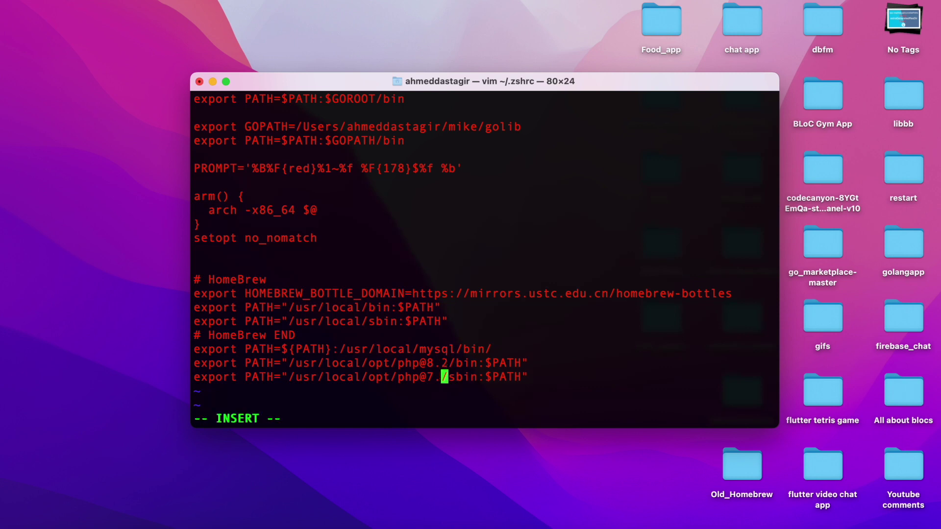
{"action": "key", "text": "BackSpace"}
{"action": "key", "text": "BackSpace"}
{"action": "type", "text": "8.2"}
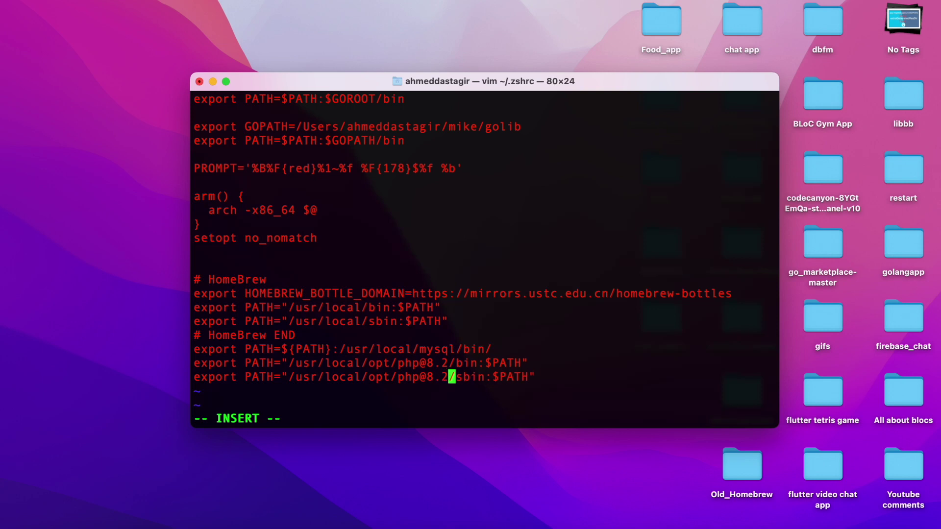
{"action": "key", "text": "Escape"}
{"action": "type", "text": ":wq"}
Save .zshrc, source it, and confirm php -v reports 8.2.5.
{"action": "key", "text": "Return"}
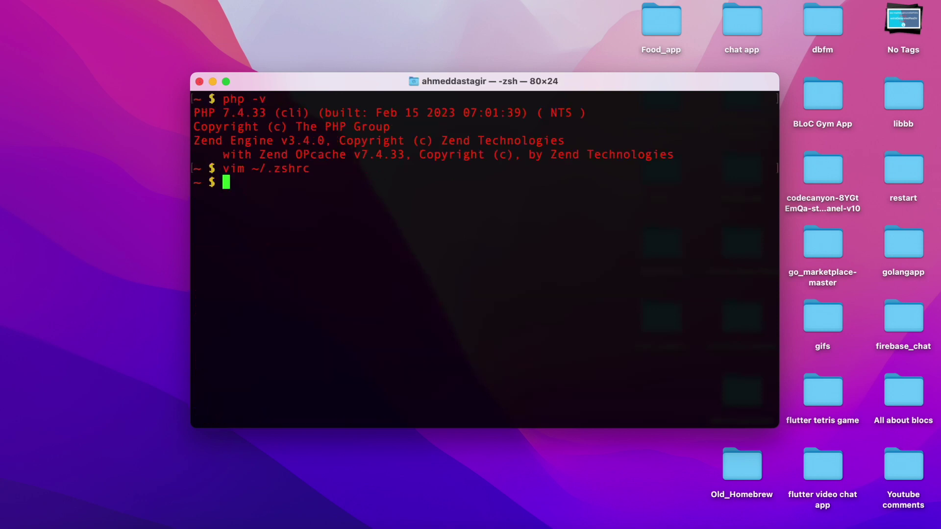
{"action": "key", "text": "ctrl+l"}
{"action": "type", "text": "source ~/.zshrc"}
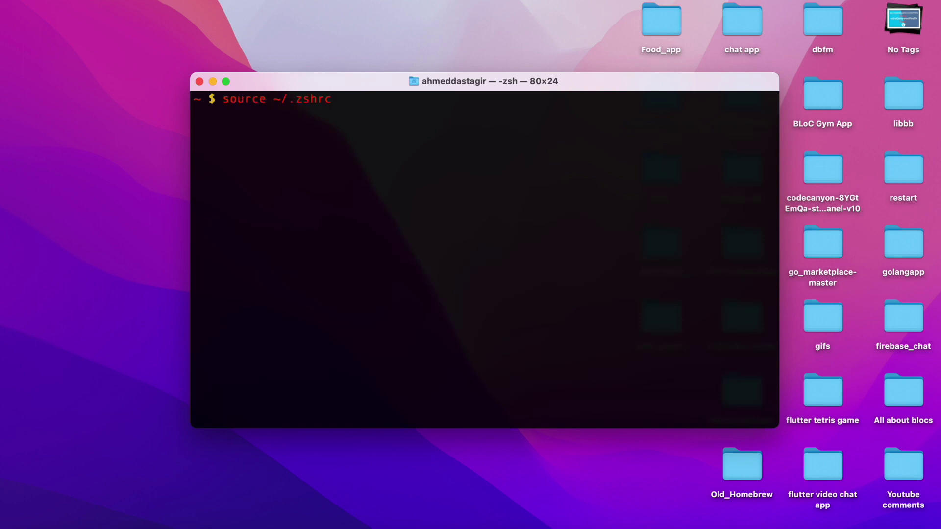
{"action": "key", "text": "Return"}
{"action": "type", "text": "php -v"}
{"action": "key", "text": "Return"}
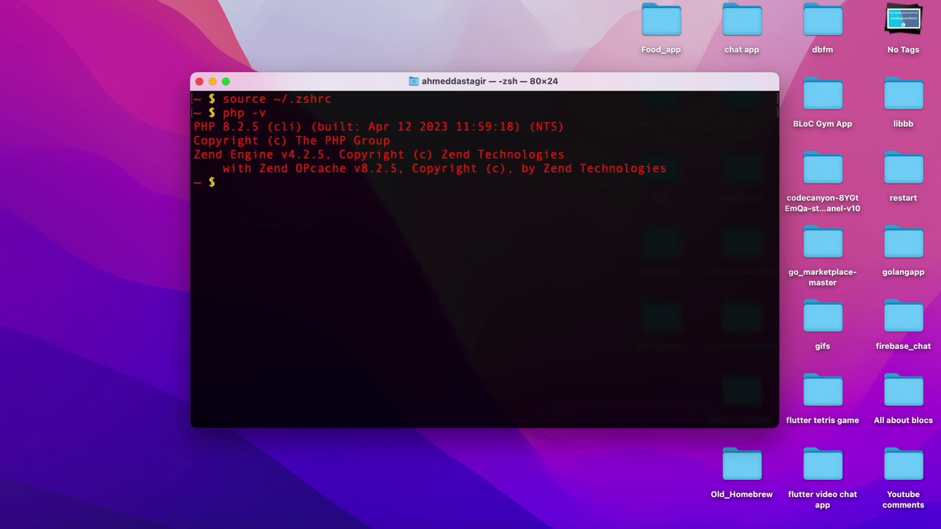